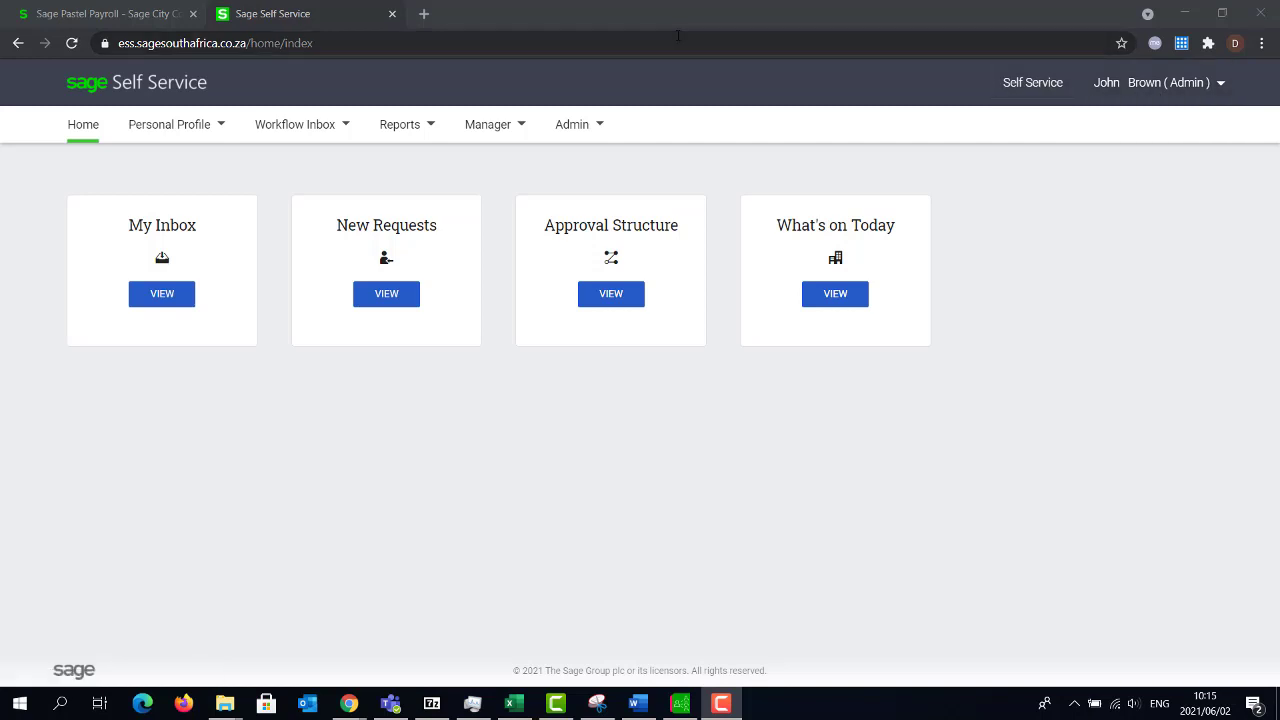
Open User Maintenance from the Admin menu to list the seven employee user accounts
click(568, 126)
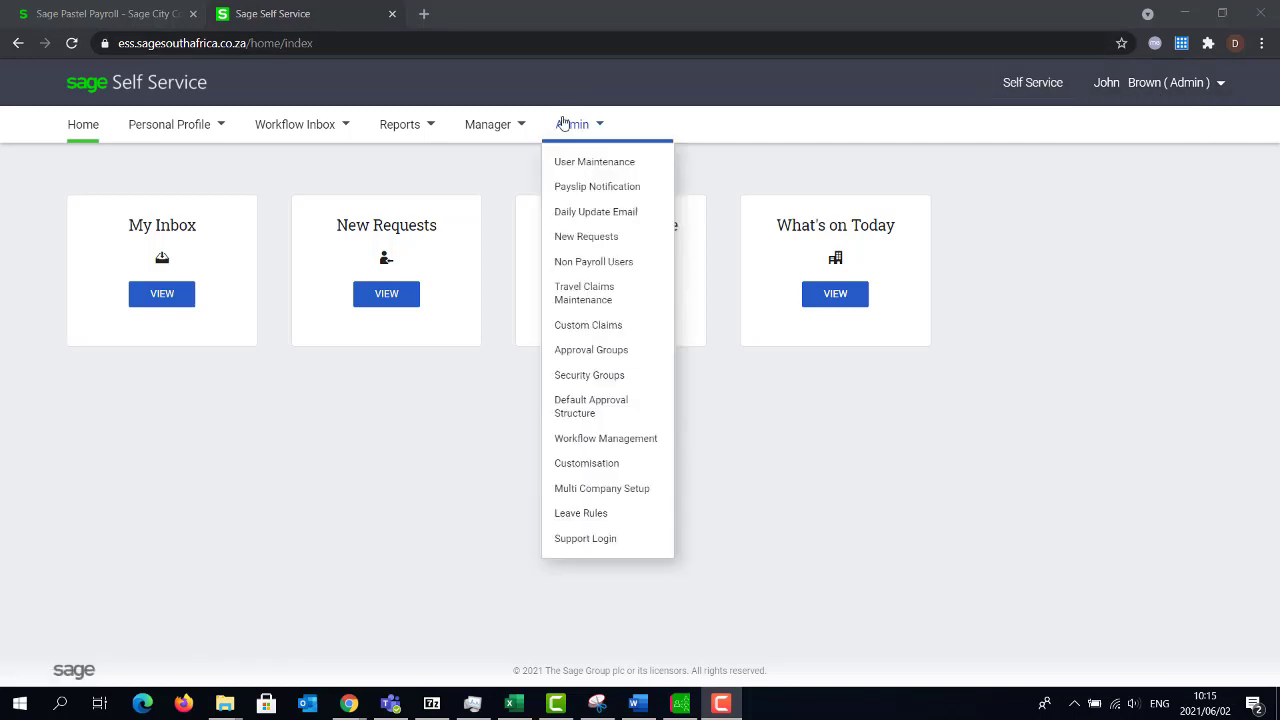
click(571, 170)
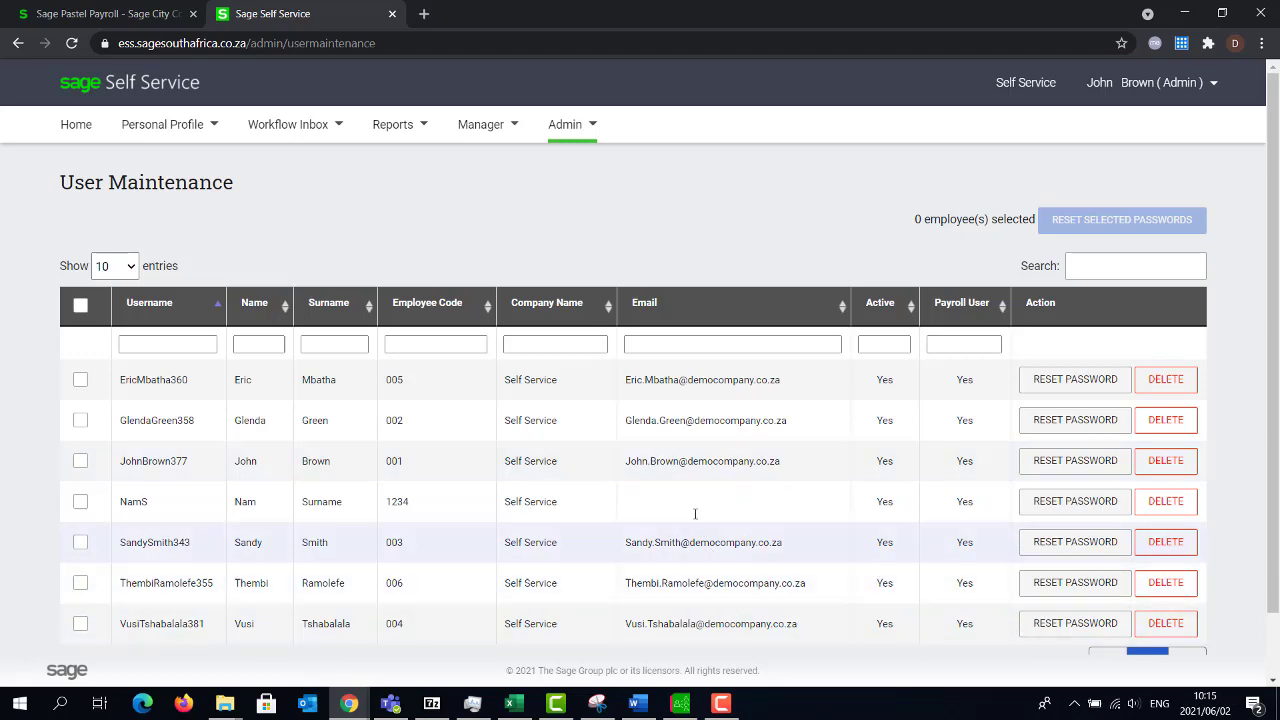
From Manager > Employee List, open the email-less employee's Personal Details page
click(495, 128)
click(491, 161)
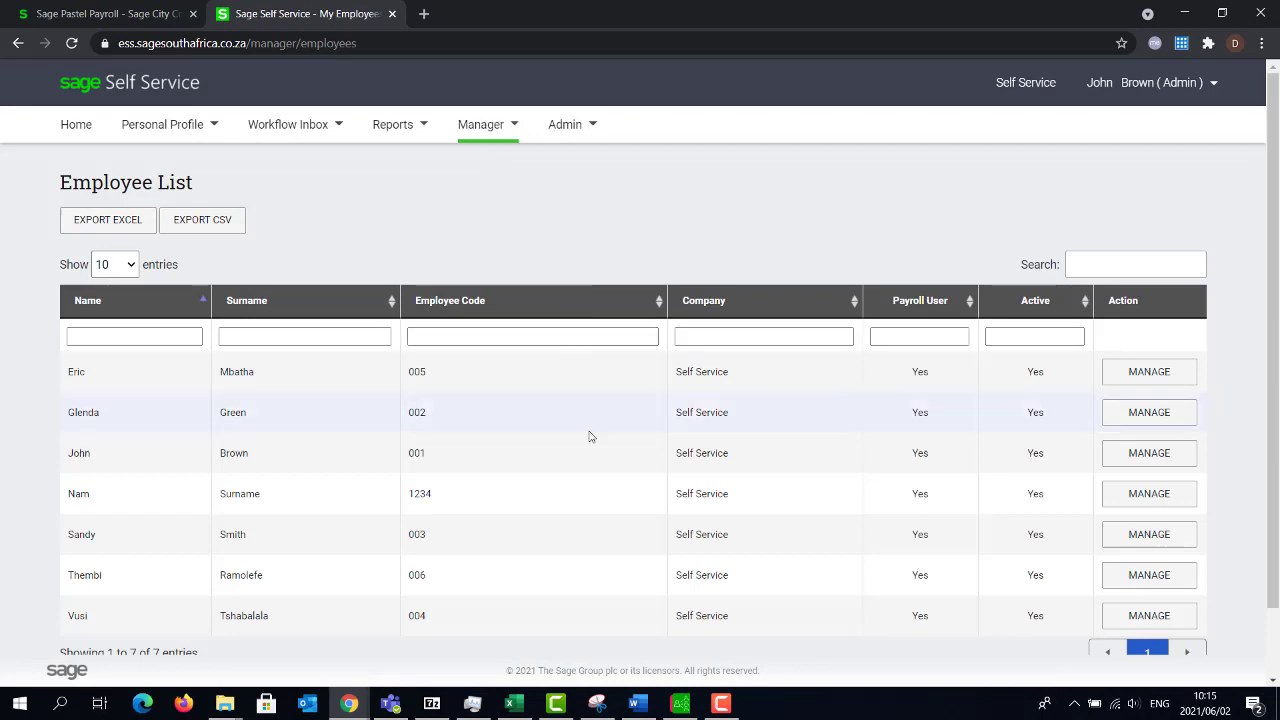
click(1147, 493)
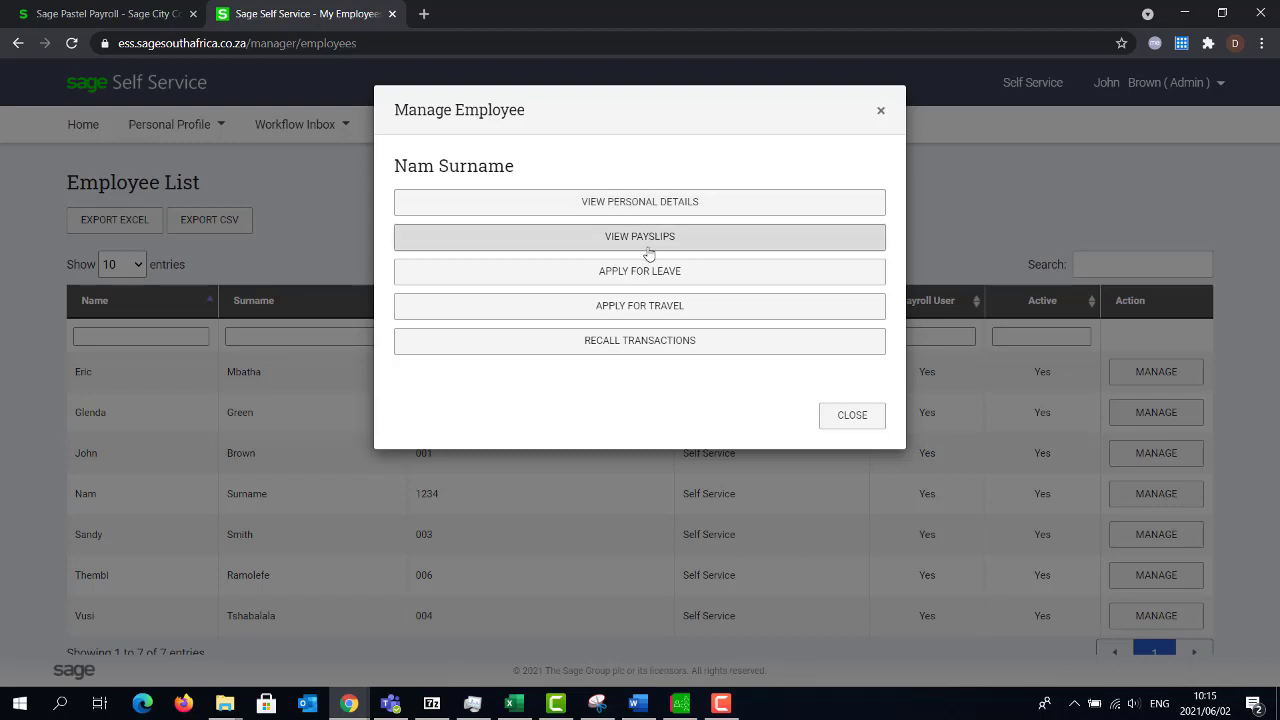
click(651, 210)
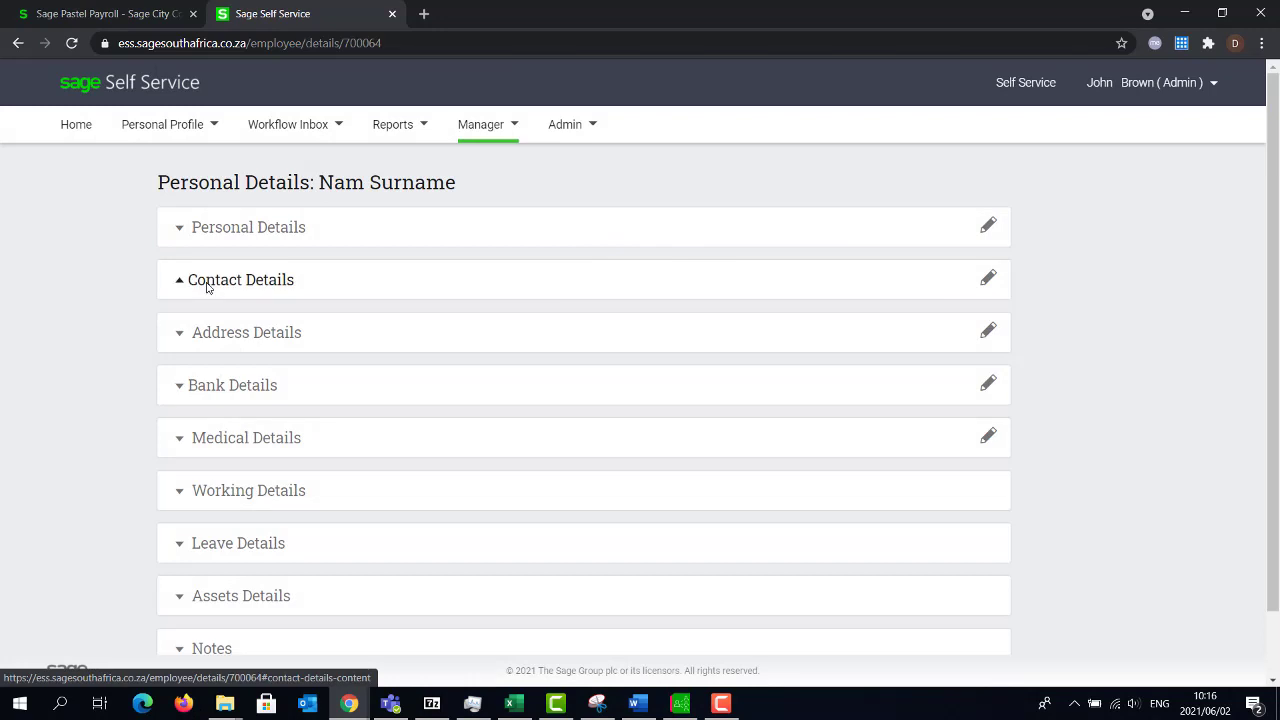
click(206, 286)
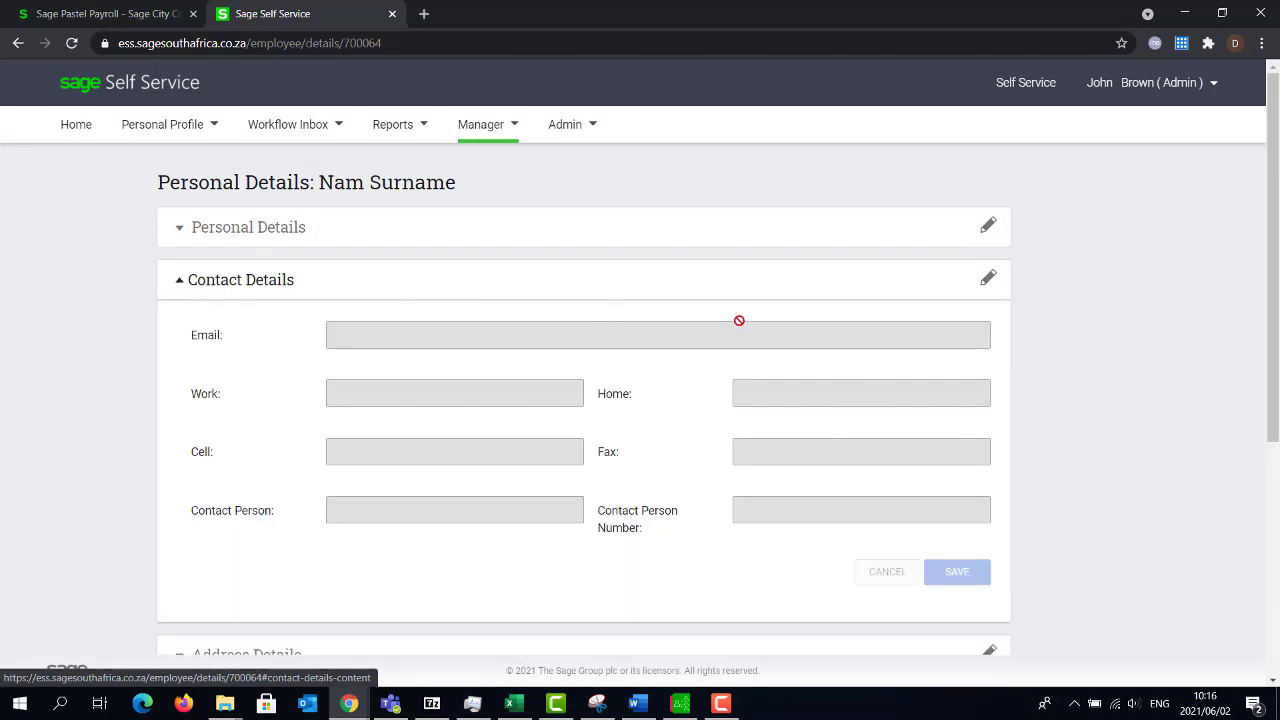
click(987, 278)
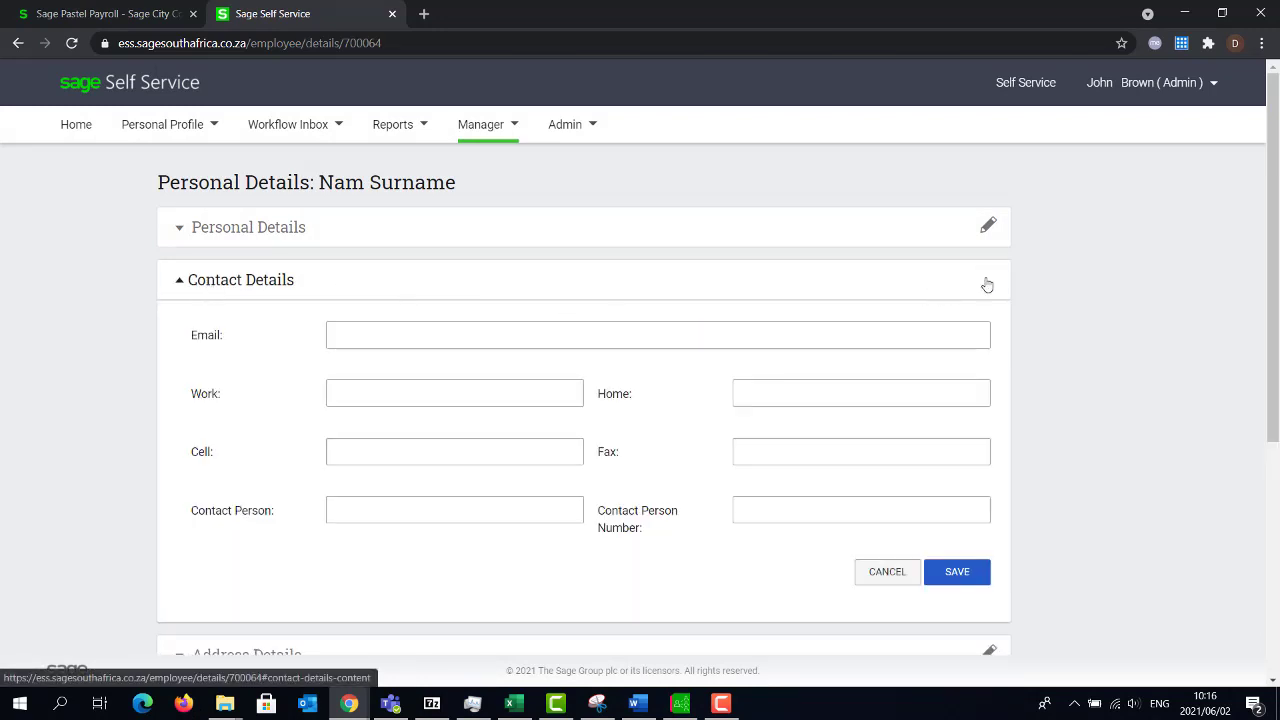
click(711, 340)
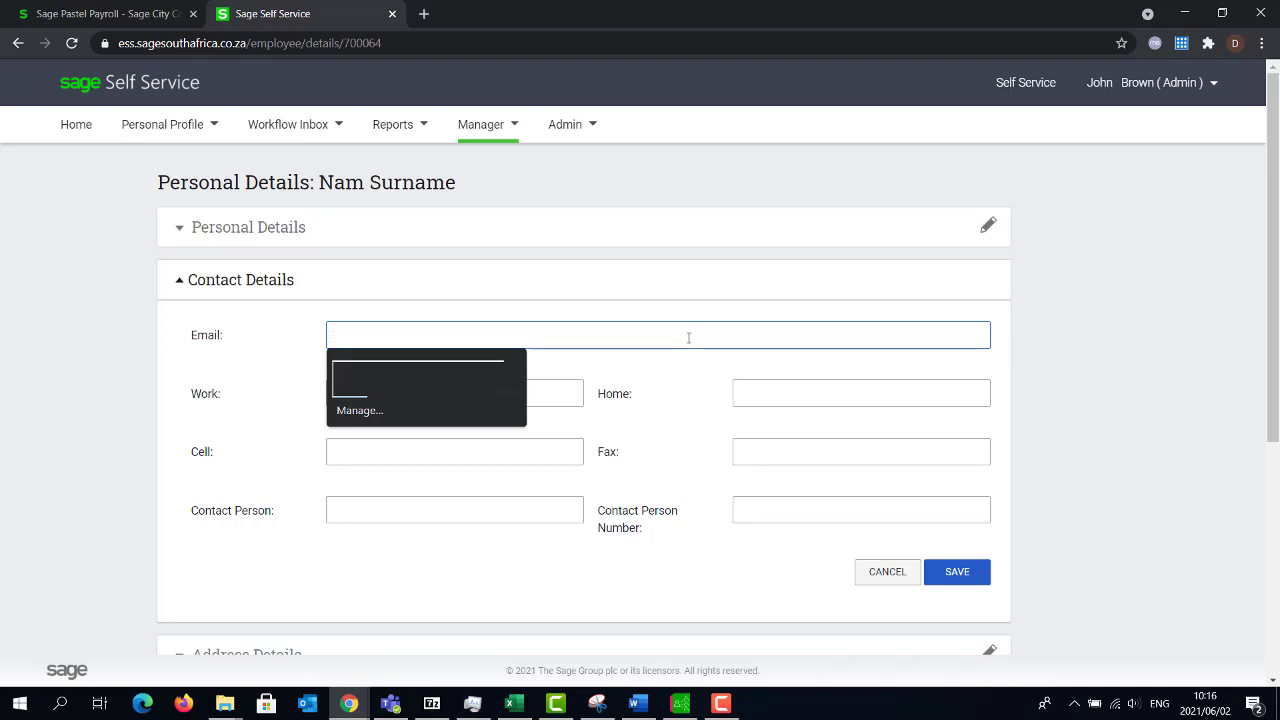
text(N)
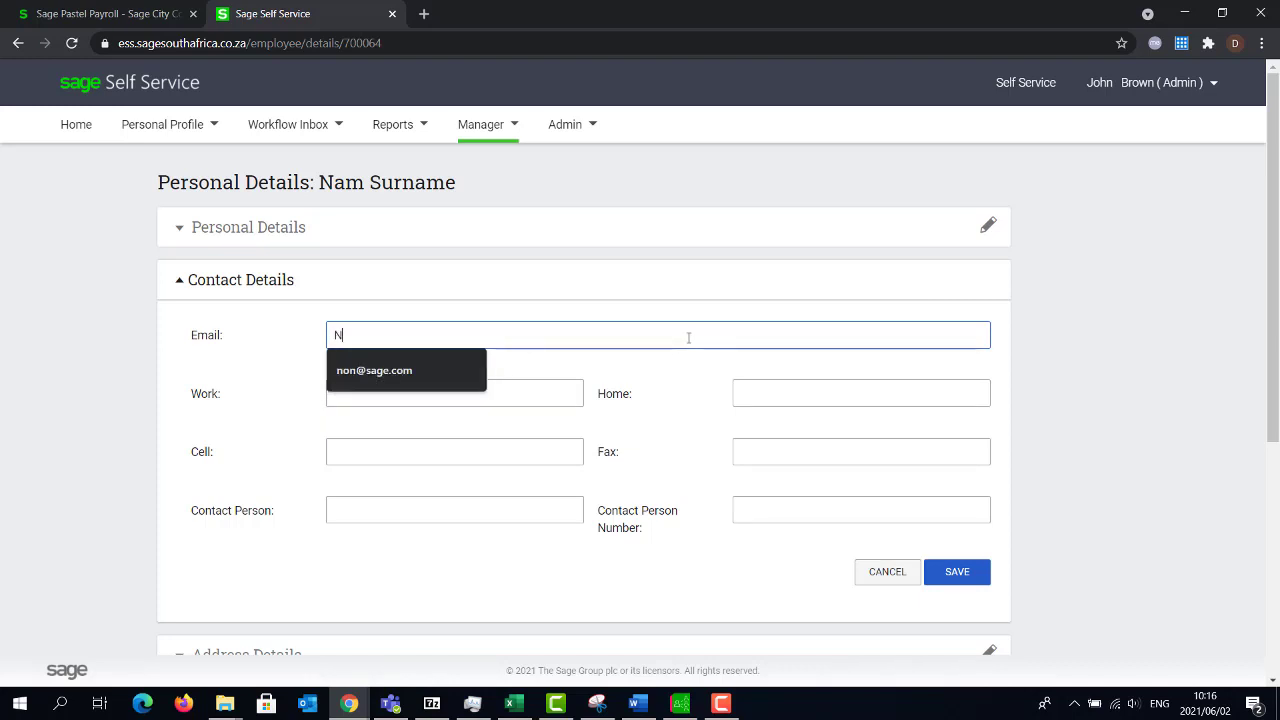
text(ame)
text(.Surname@sage.co)
text(m)
key(BackSpace)
key(BackSpace)
key(BackSpace)
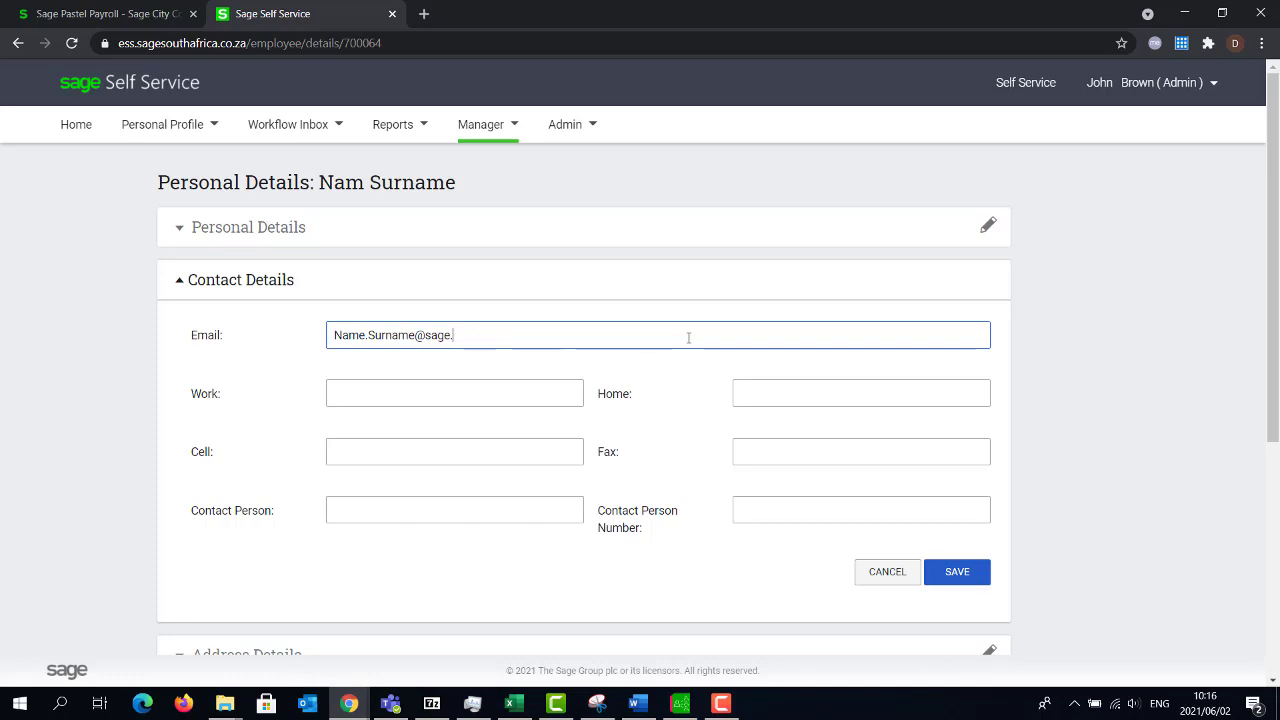
key(BackSpace)
key(BackSpace)
text(s.com)
click(974, 573)
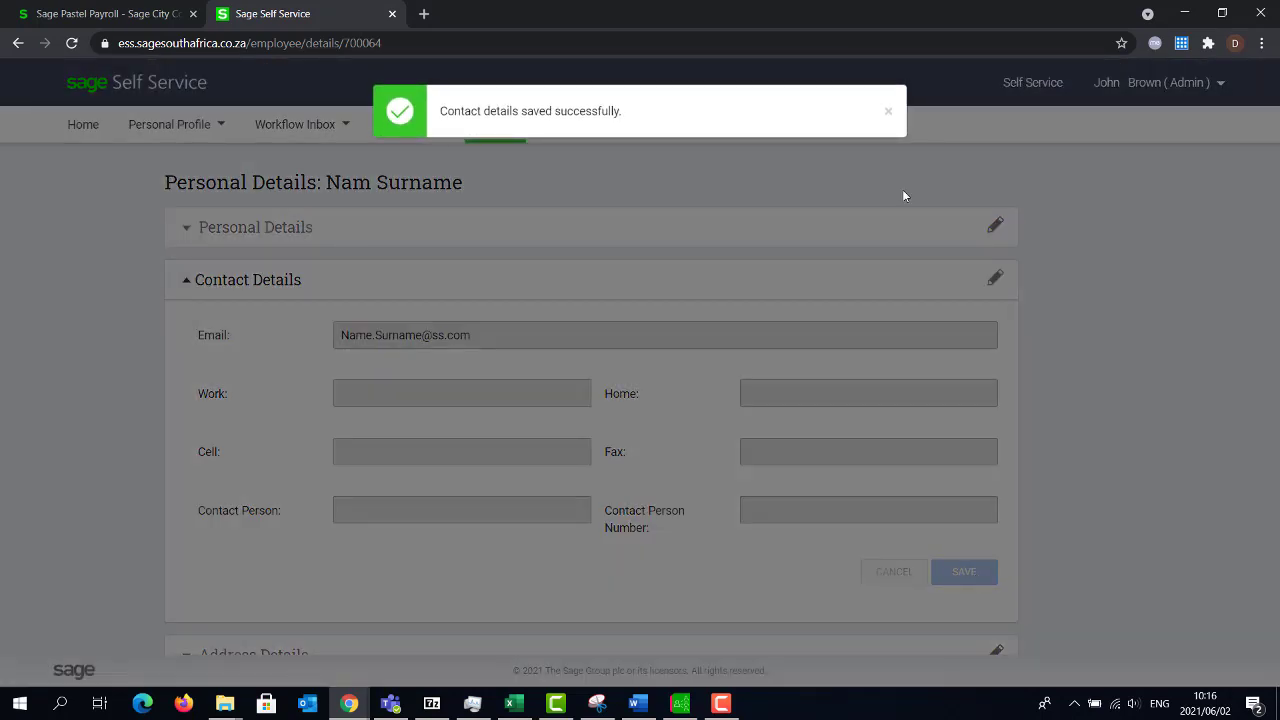
Select all seven users in User Maintenance and send them password resets
click(889, 112)
click(565, 126)
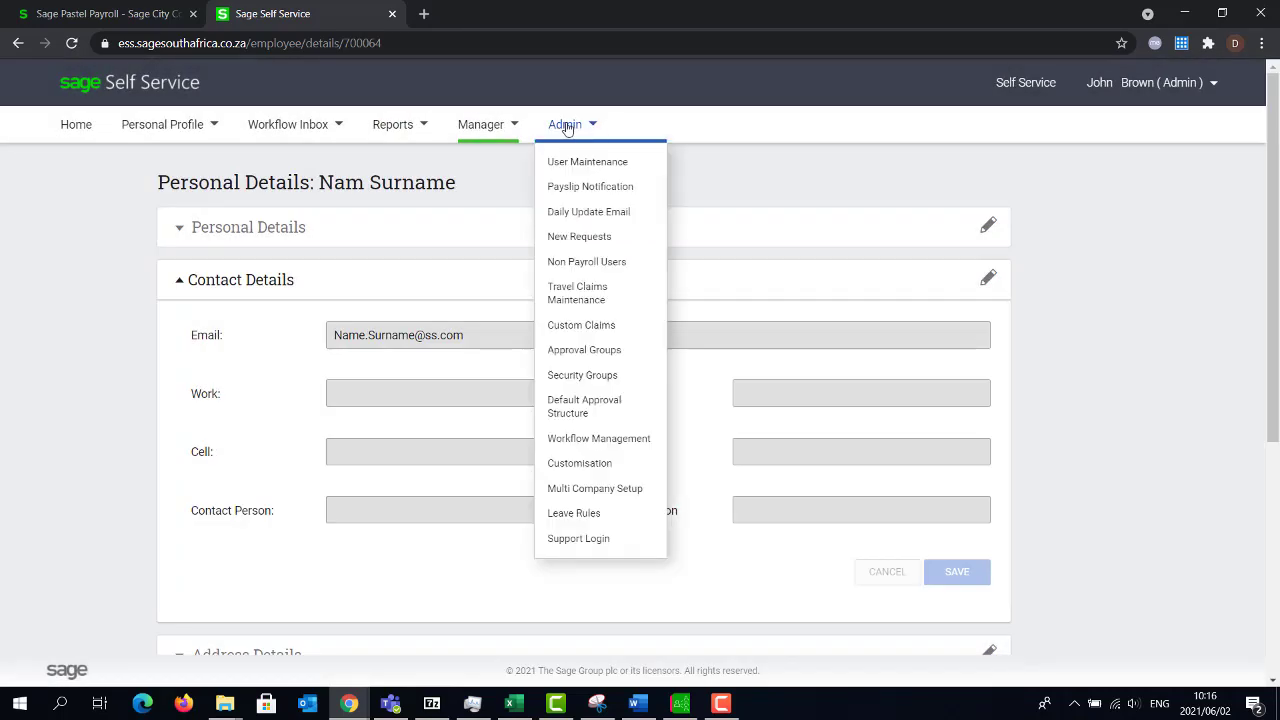
click(575, 162)
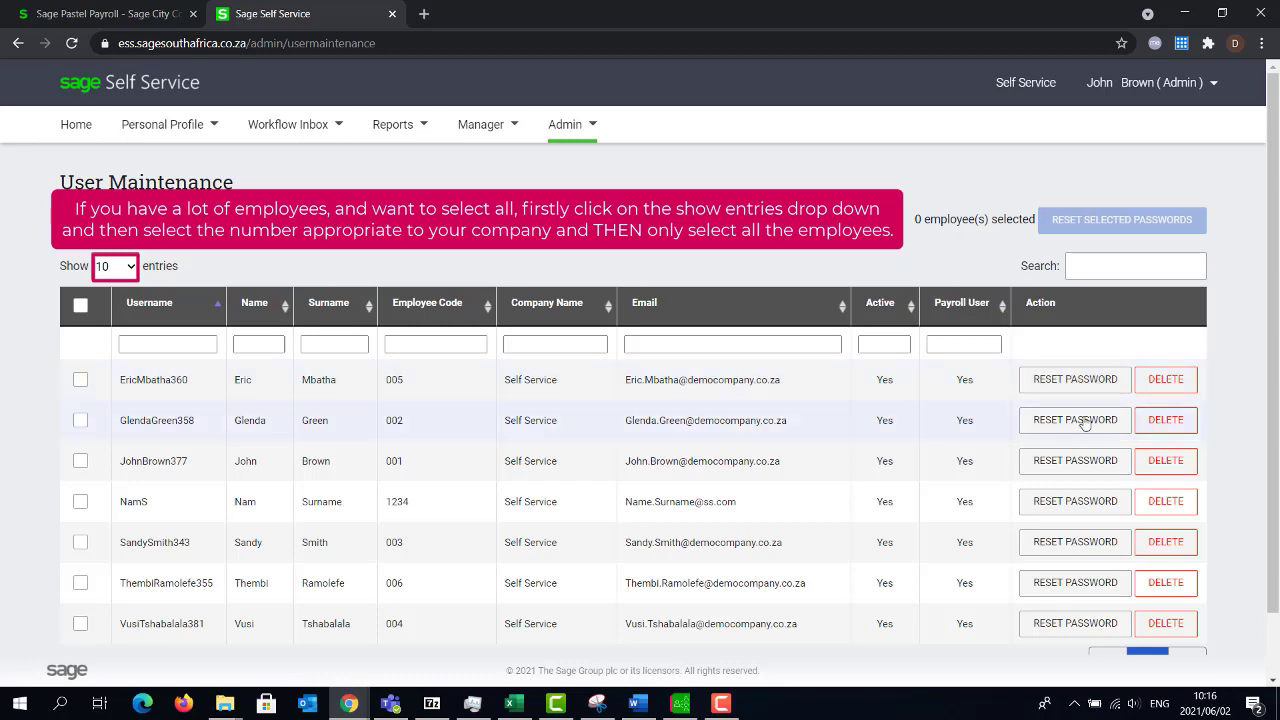
click(80, 305)
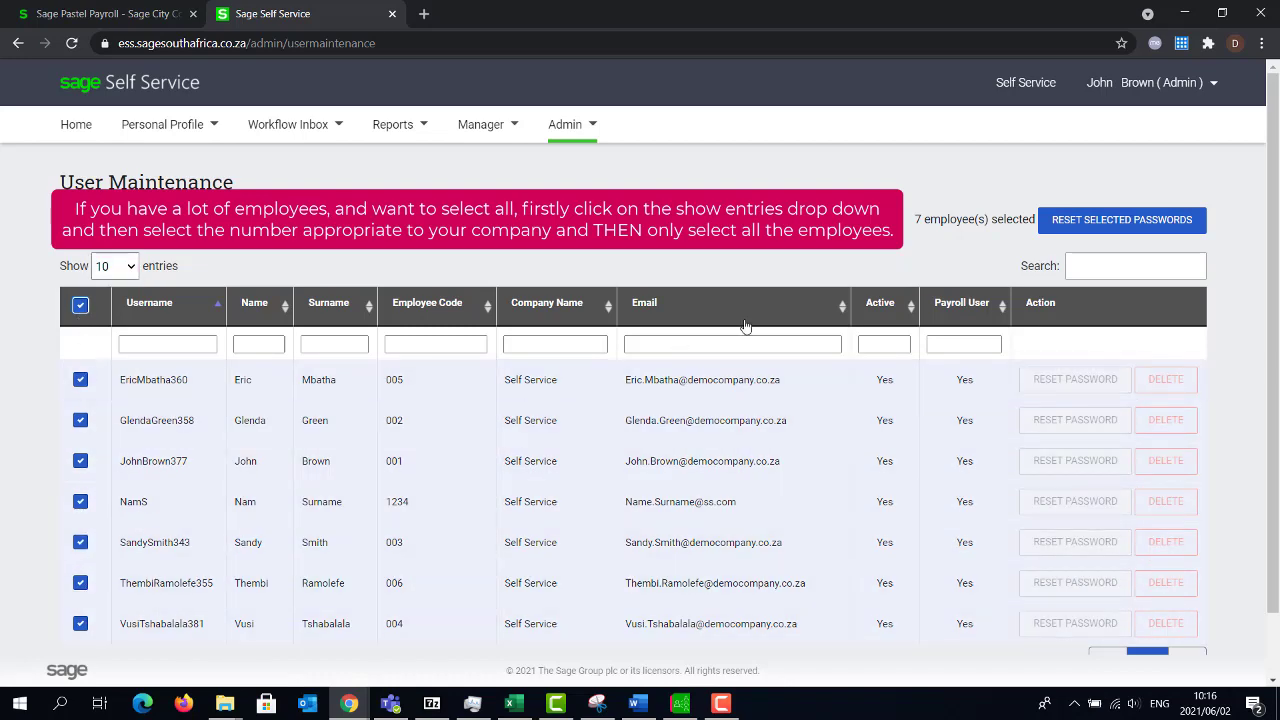
click(1121, 221)
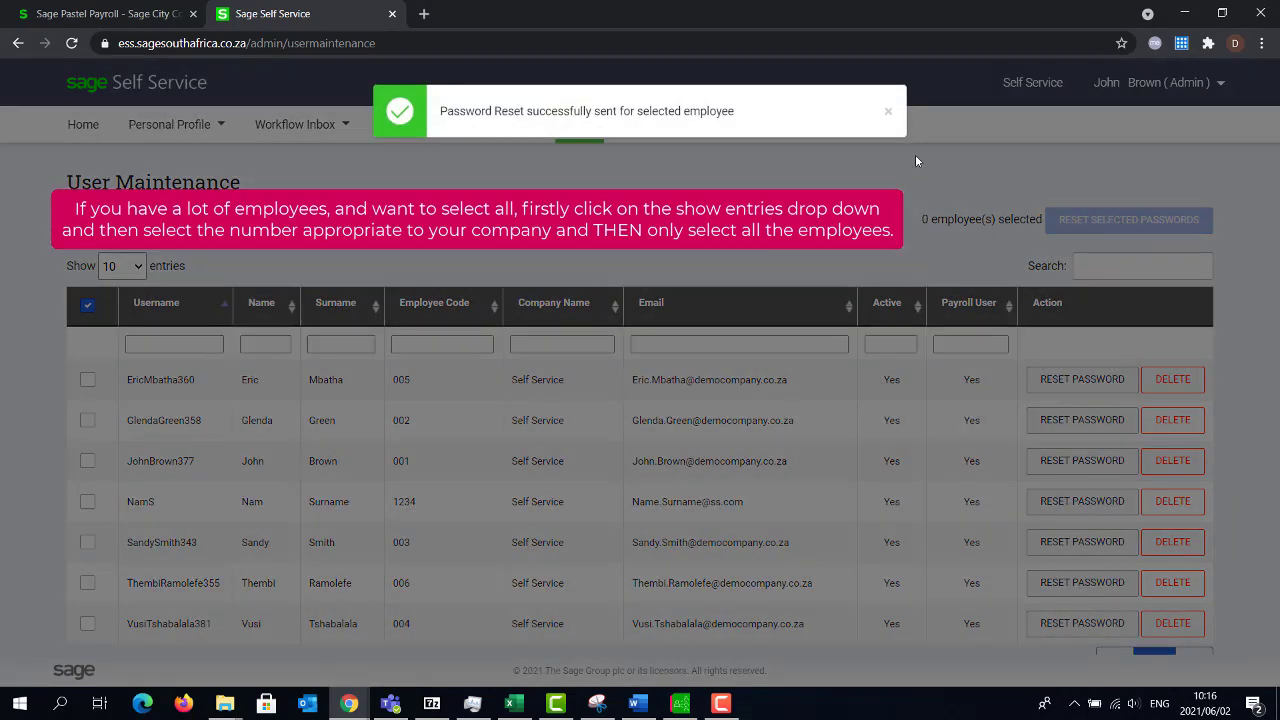
click(887, 111)
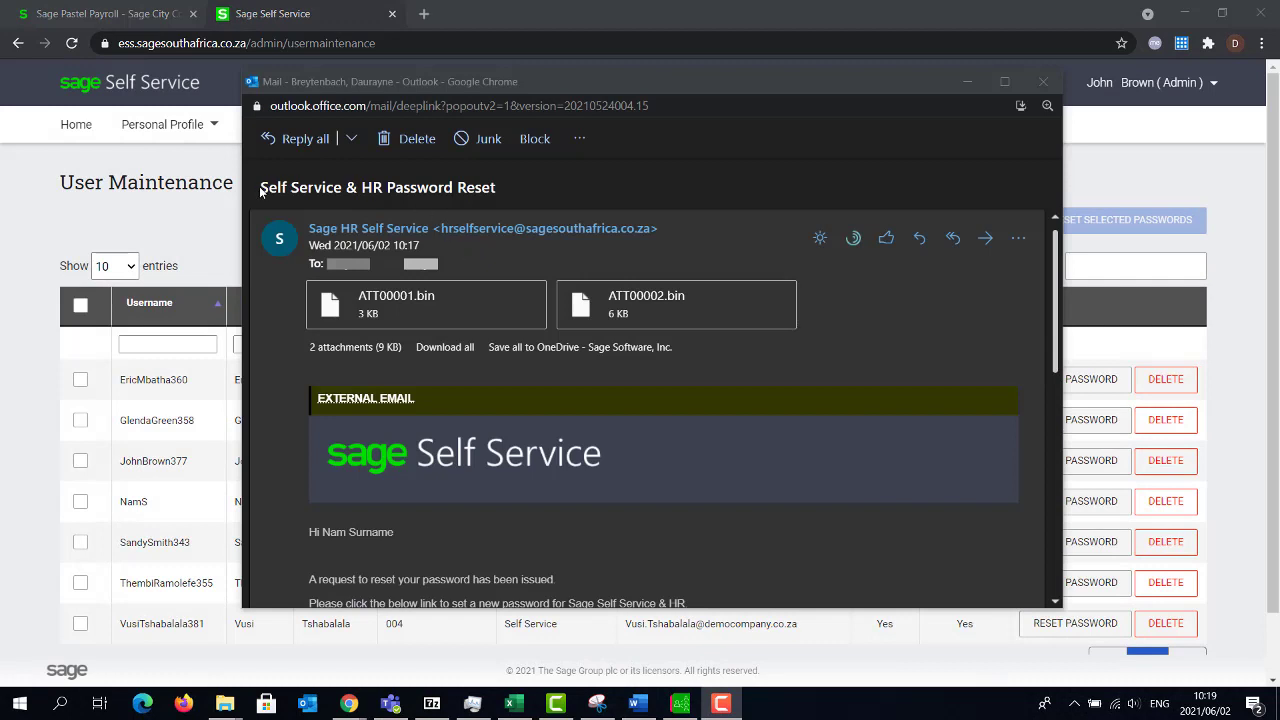
Read the Password Reset email's subject, sender and username, then follow its reset link
drag(260, 192, 503, 194)
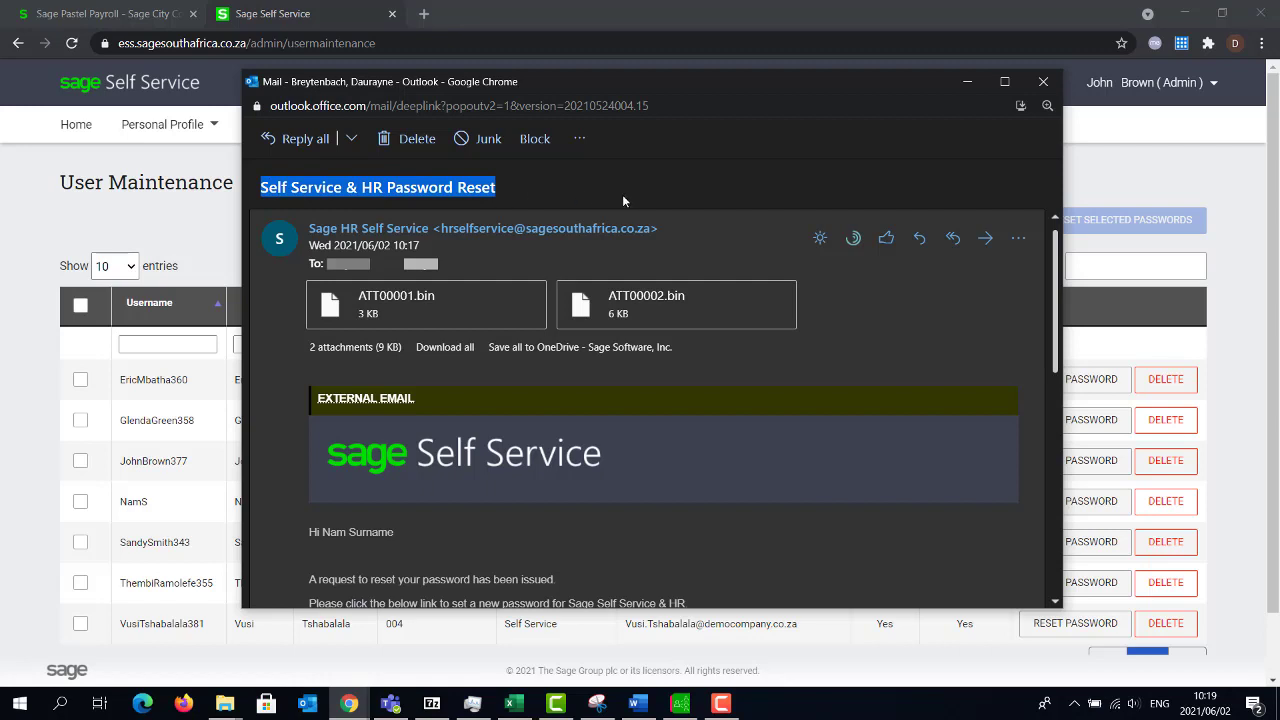
drag(663, 237, 311, 232)
drag(1060, 256, 1068, 375)
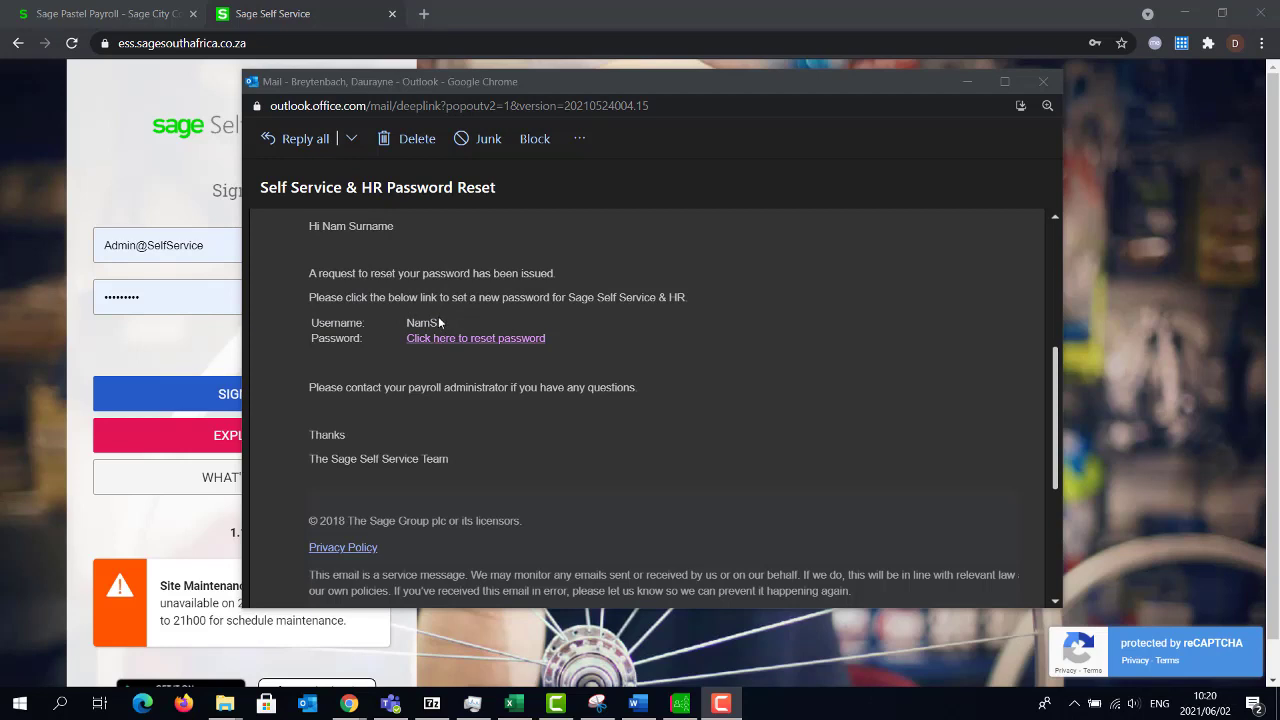
drag(438, 322, 405, 323)
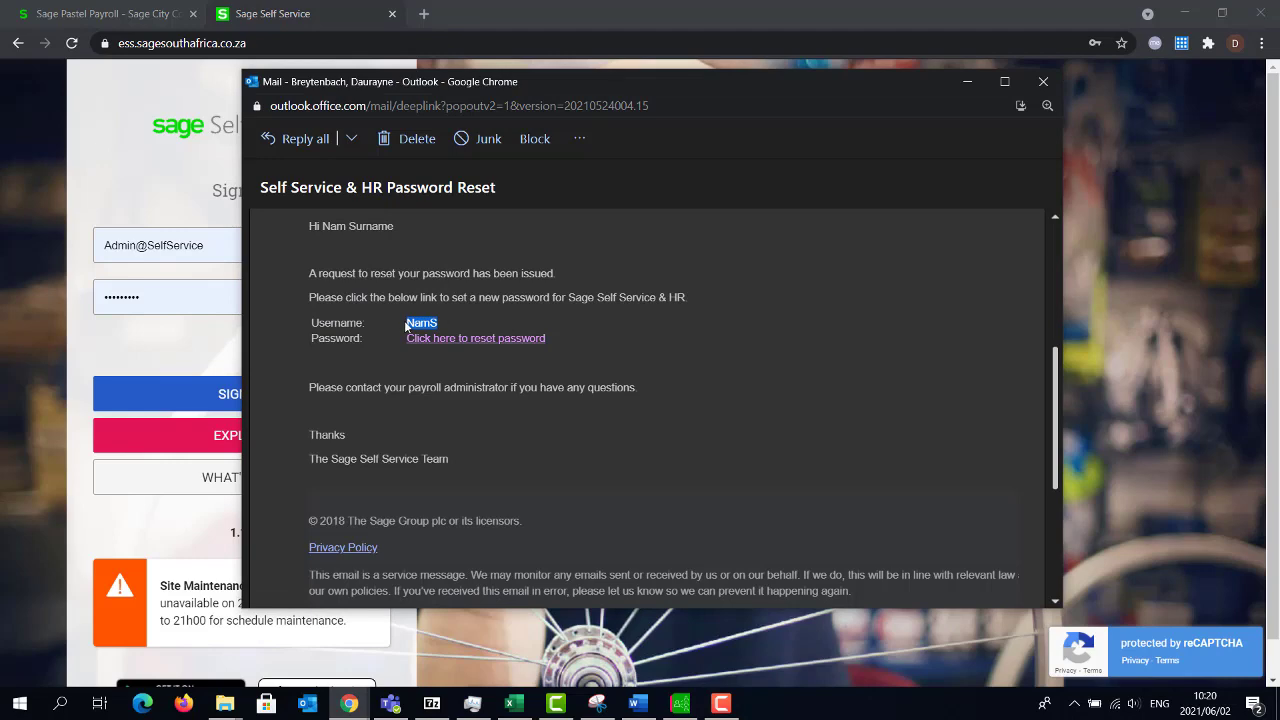
click(463, 340)
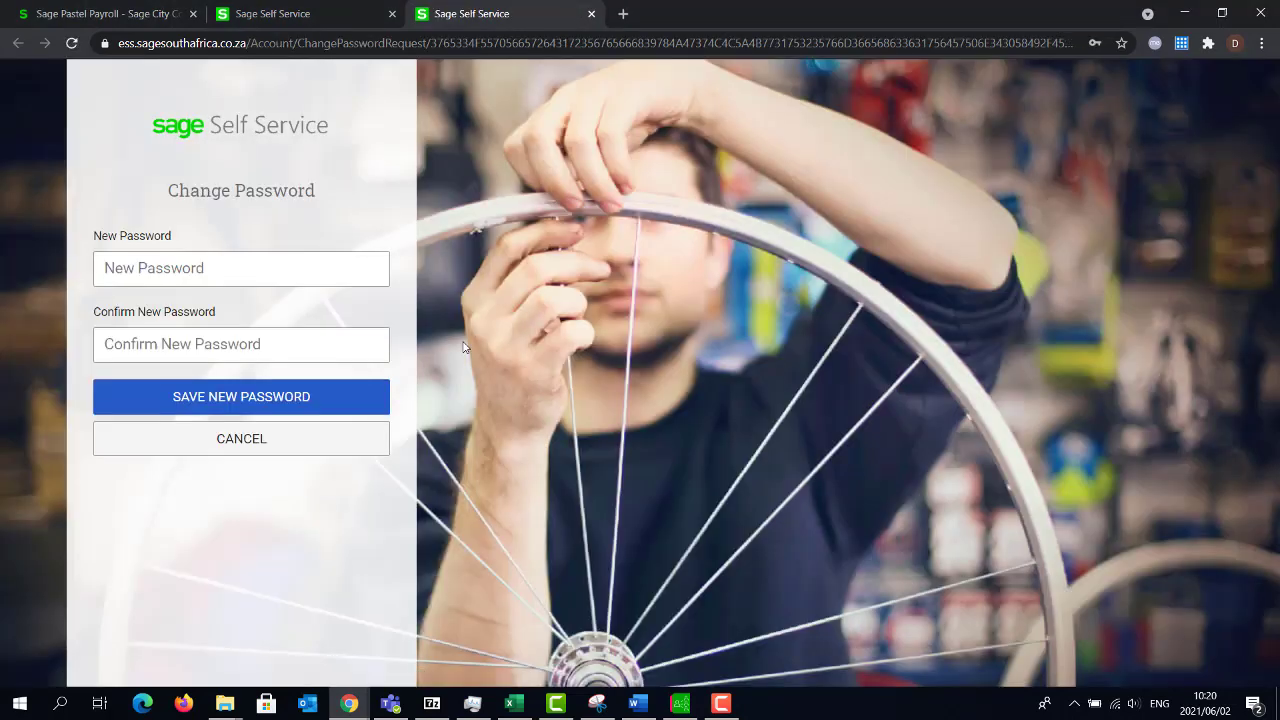
Type a new password into New Password and again into Confirm New Password
click(227, 267)
text(•)
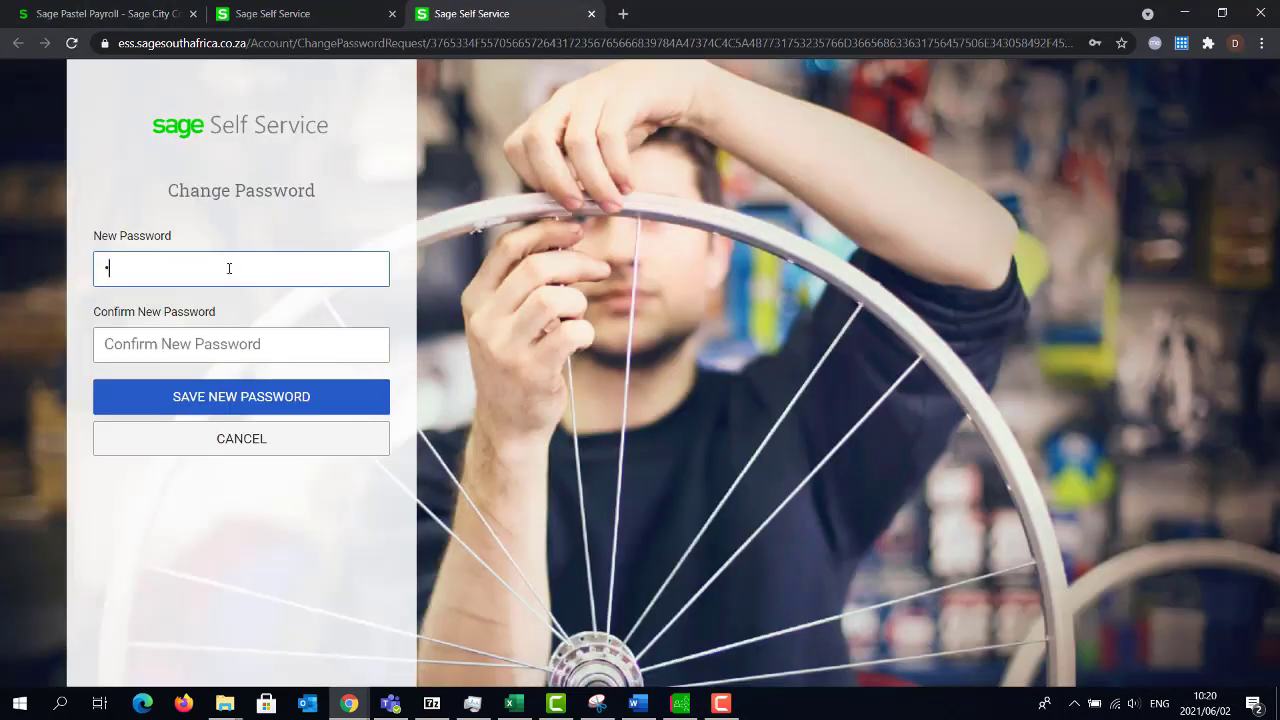
text(•••)
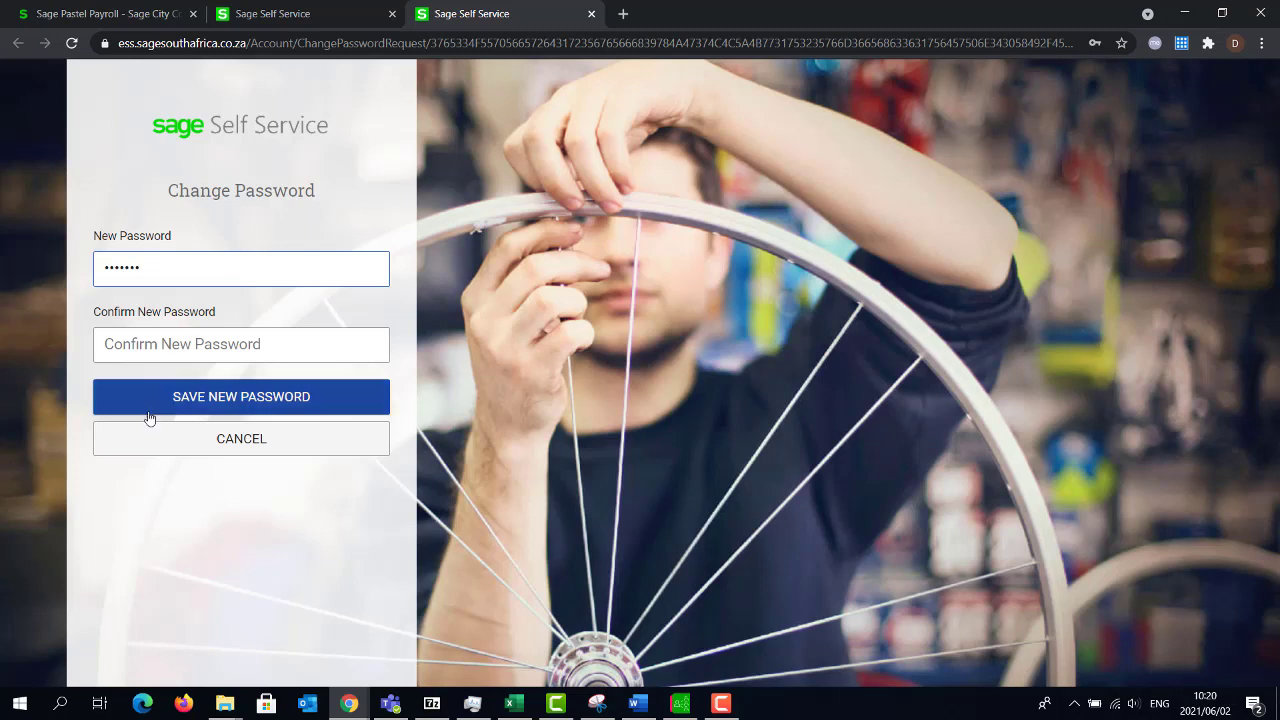
click(172, 346)
text(•••)
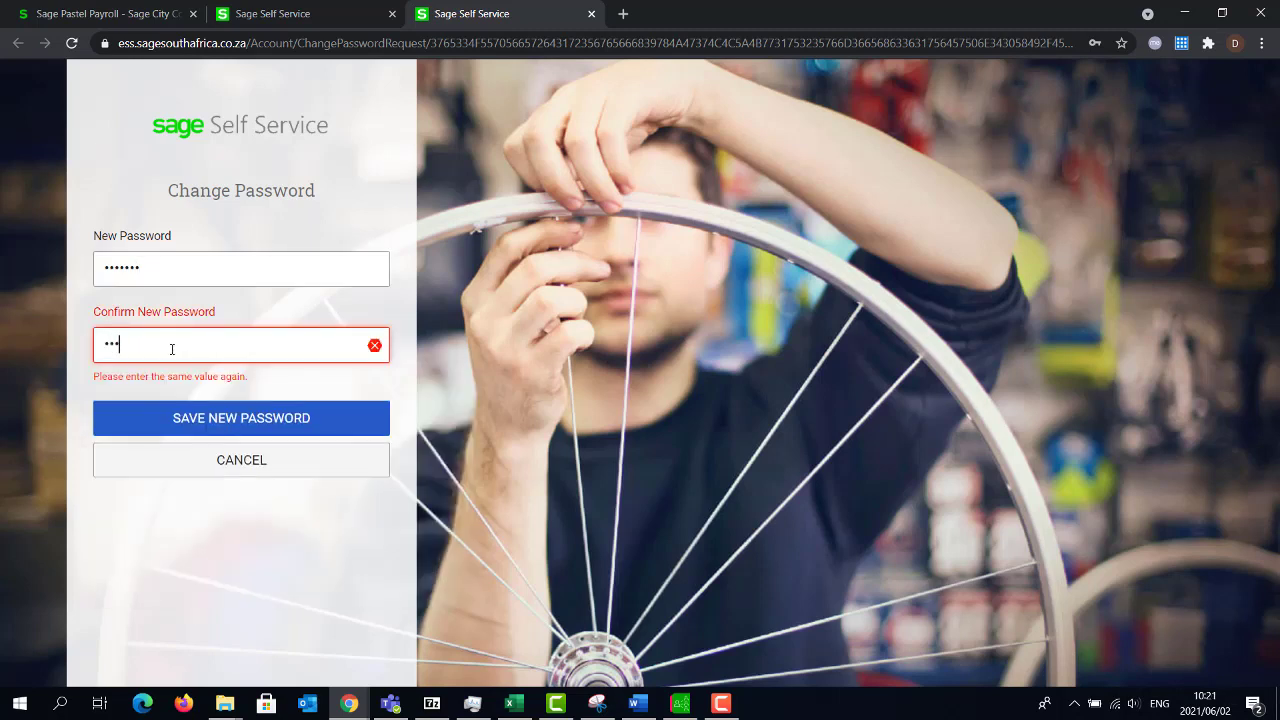
text(••••)
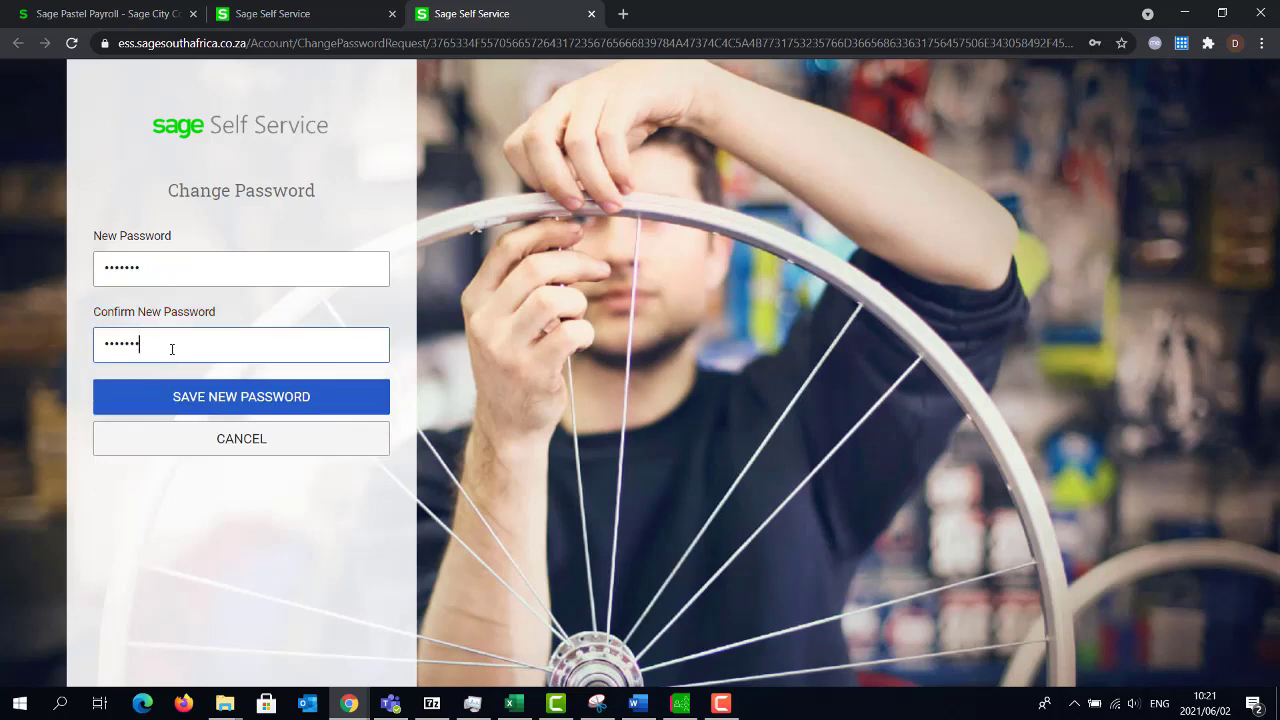
Save the new password and dismiss the success message on the Sign In page
click(262, 397)
click(845, 134)
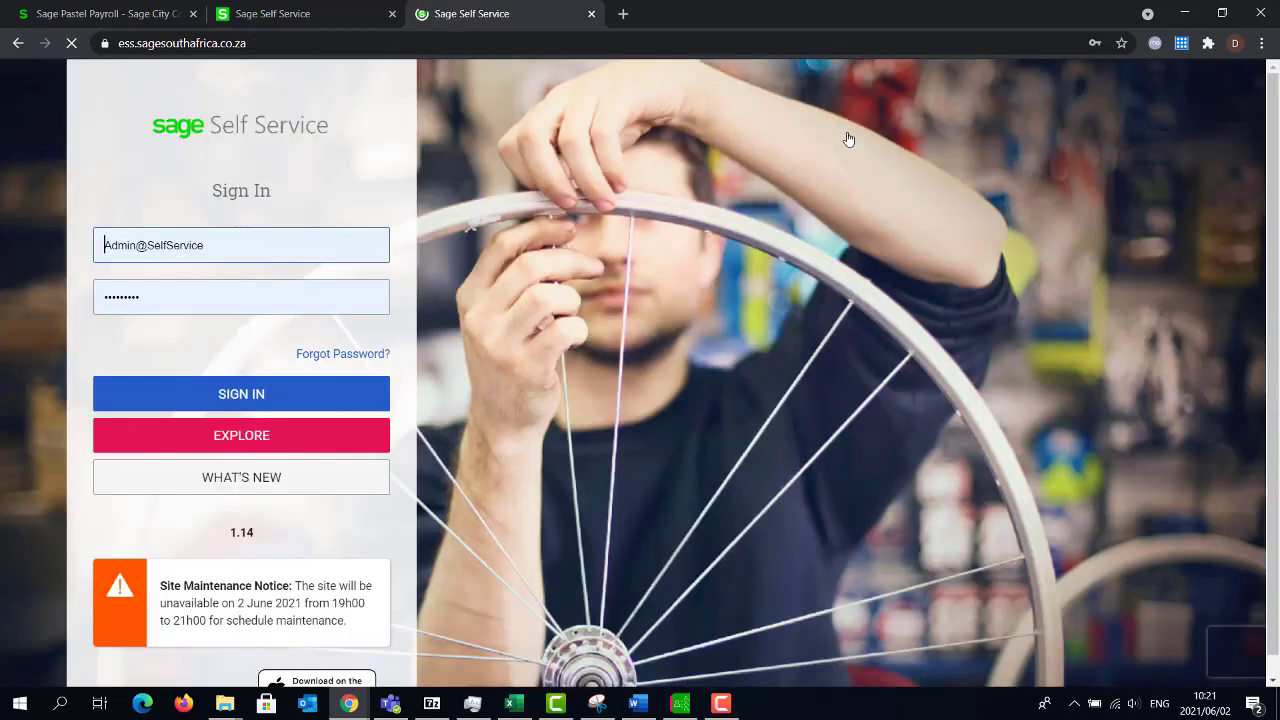
click(247, 250)
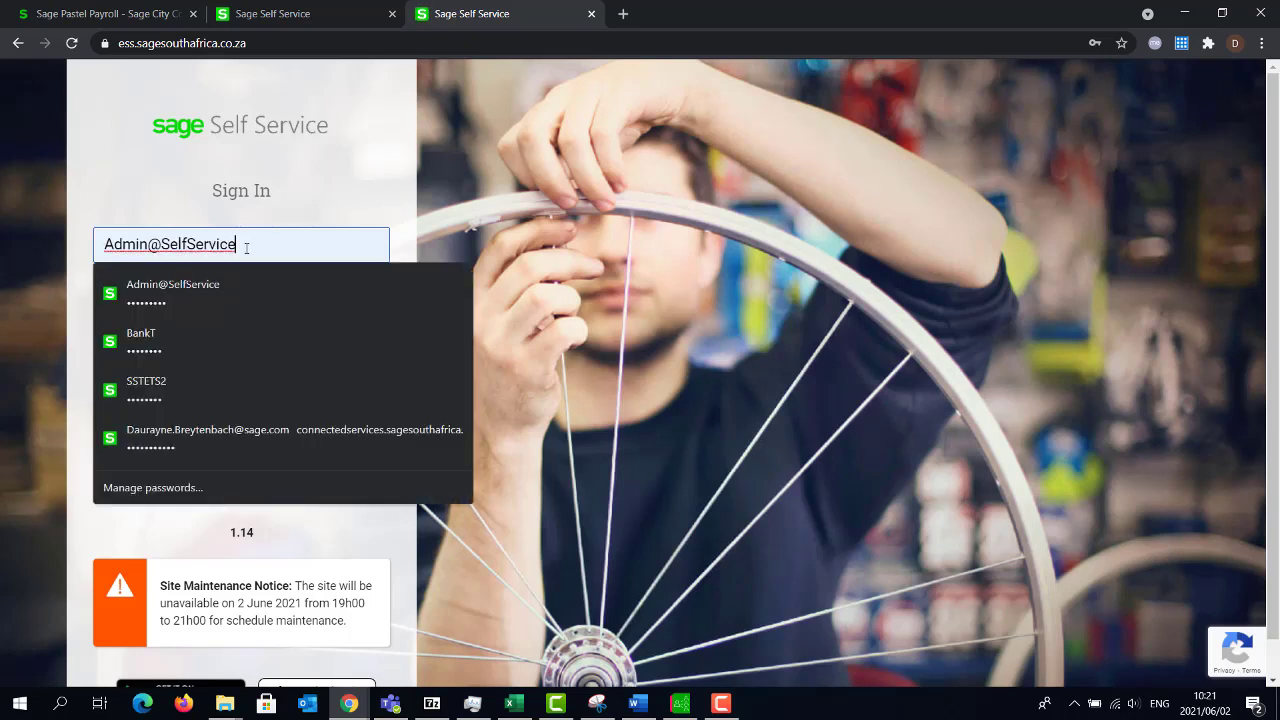
click(176, 254)
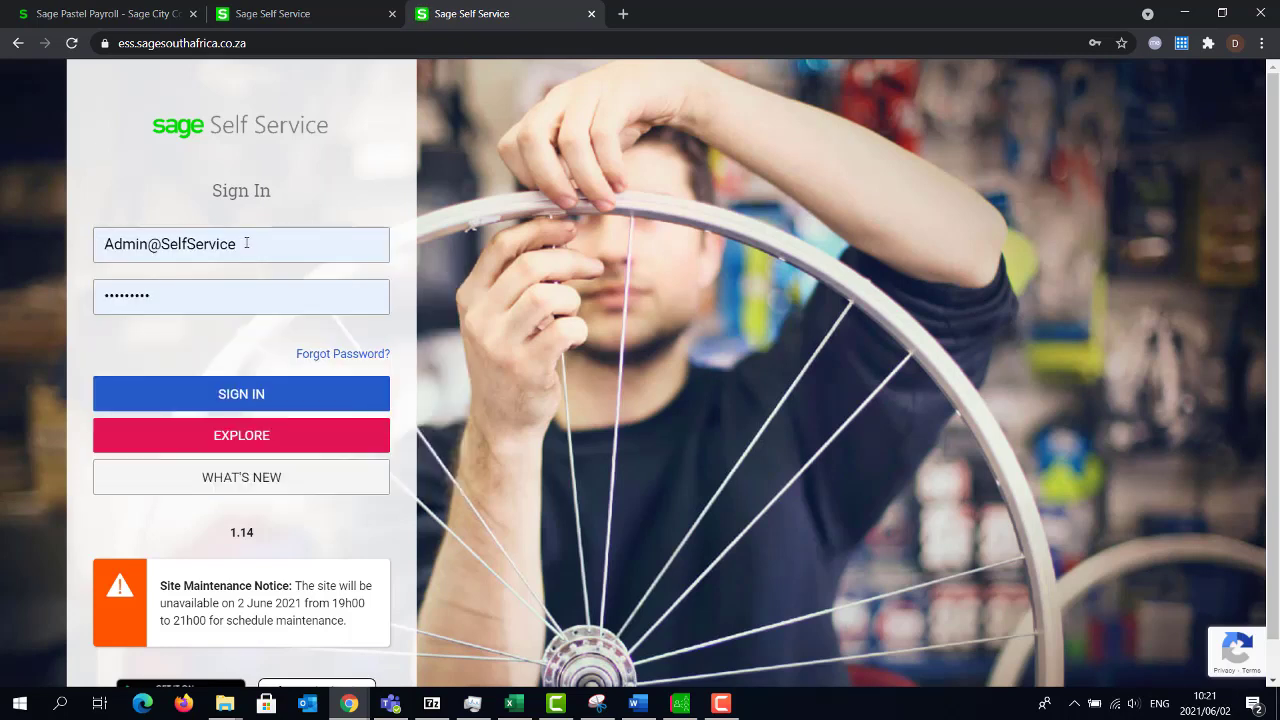
Replace the saved admin login with the employee's username and new password, then sign in
click(246, 243)
drag(246, 243, 97, 243)
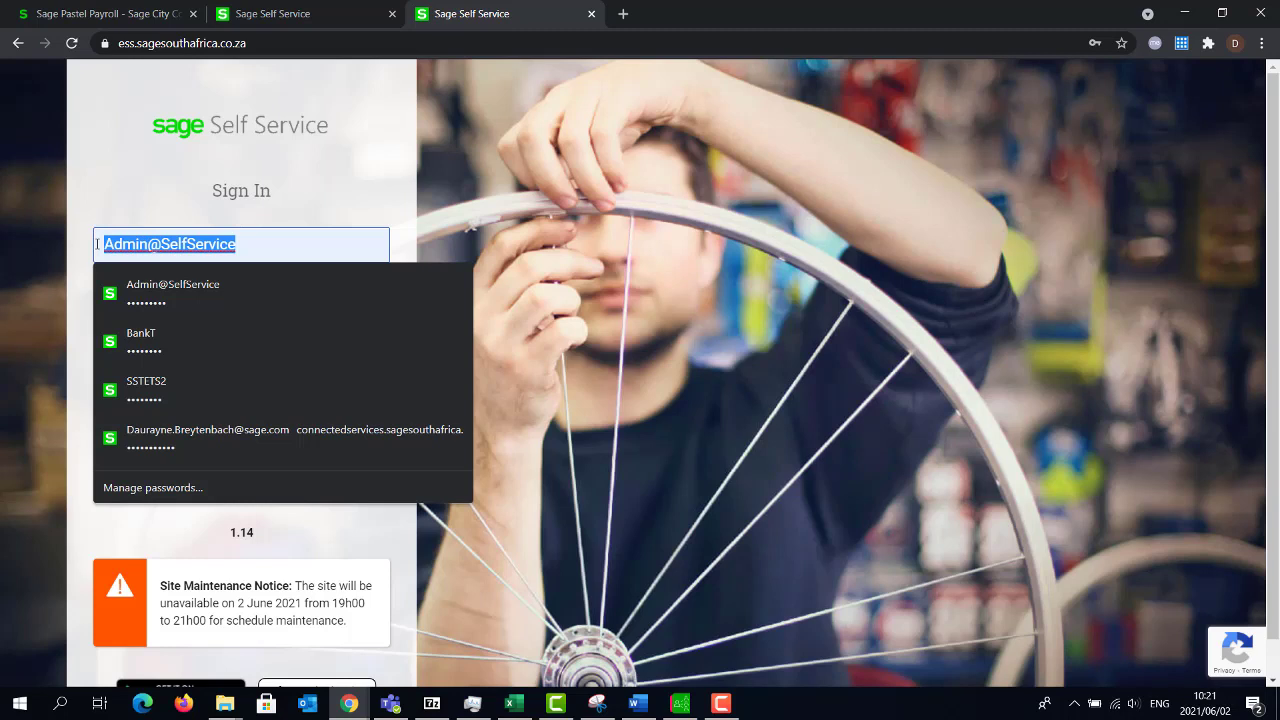
text(NamS)
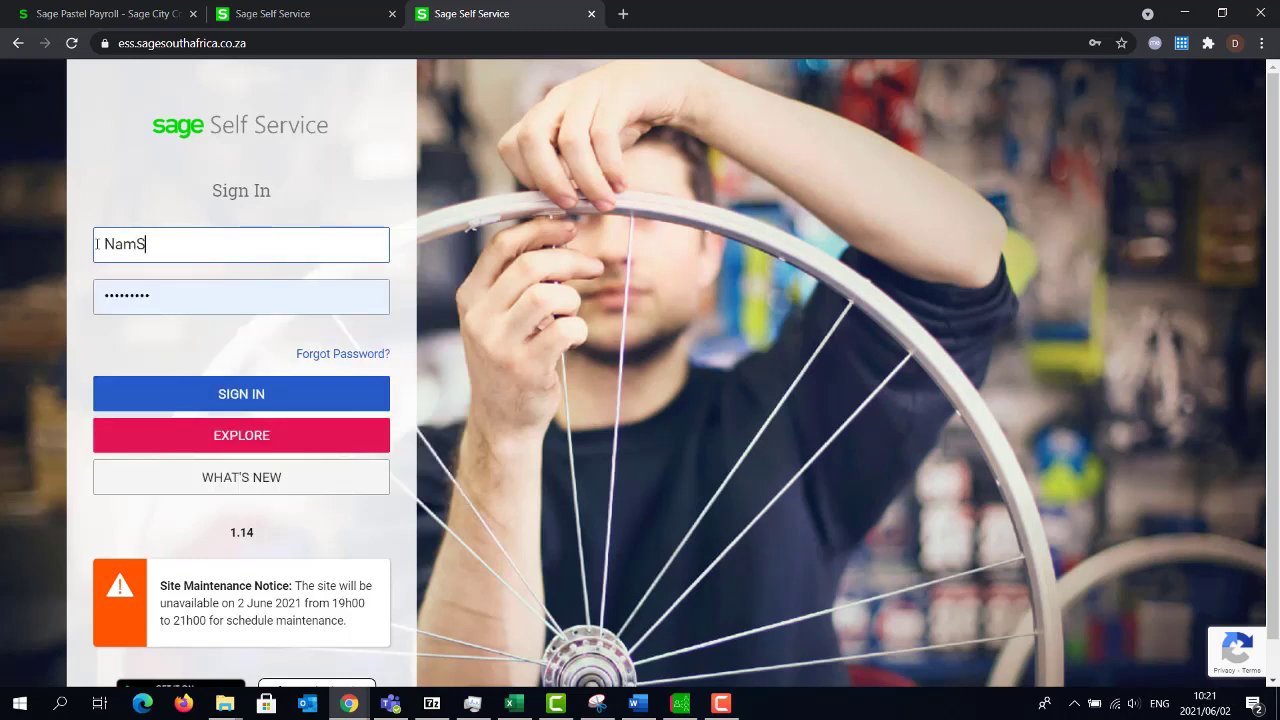
click(168, 297)
drag(168, 297, 86, 286)
click(85, 297)
click(198, 301)
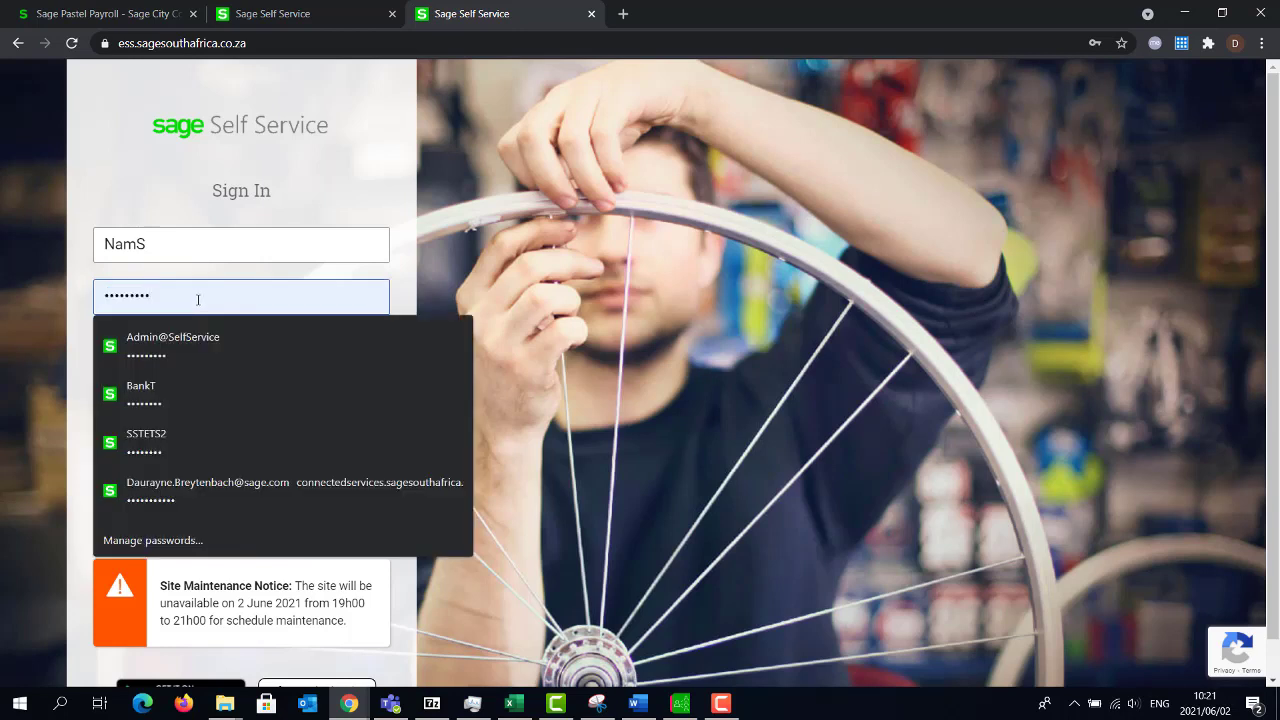
key(BackSpace)
key(BackSpace)
key(BackSpace)
key(BackSpace)
key(BackSpace)
key(BackSpace)
key(BackSpace)
key(BackSpace)
key(BackSpace)
text(••)
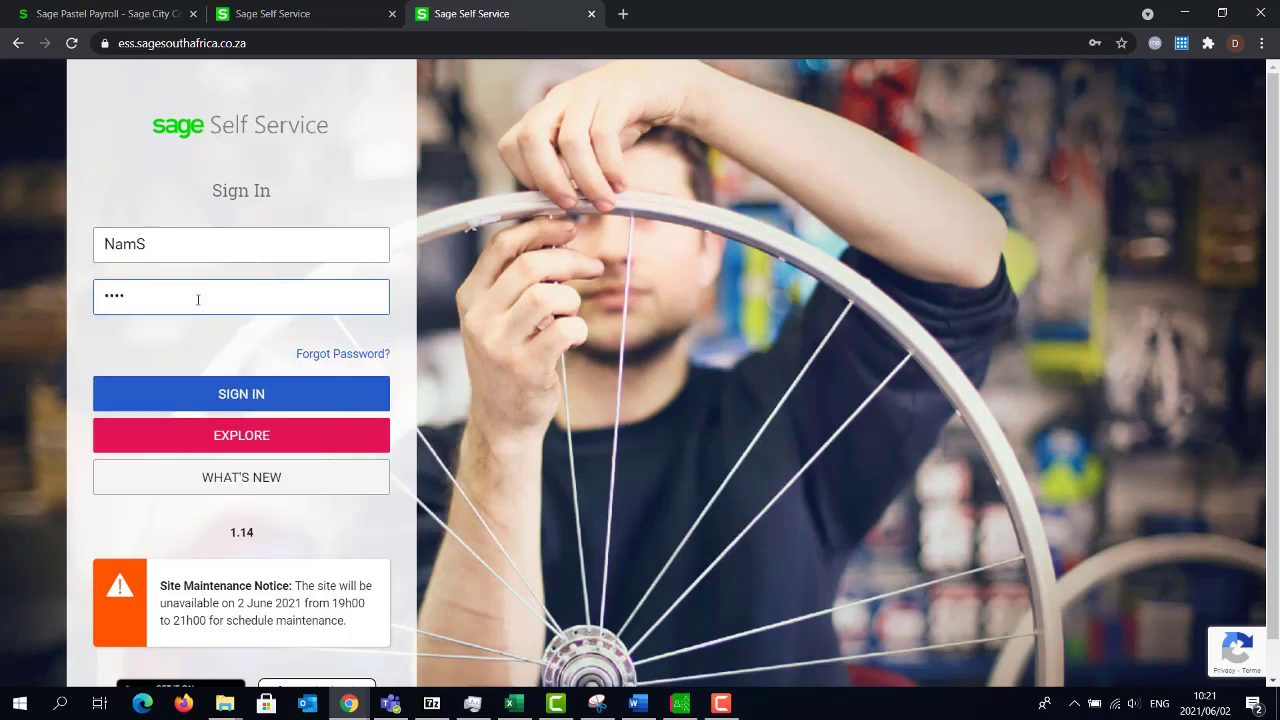
text(•••••)
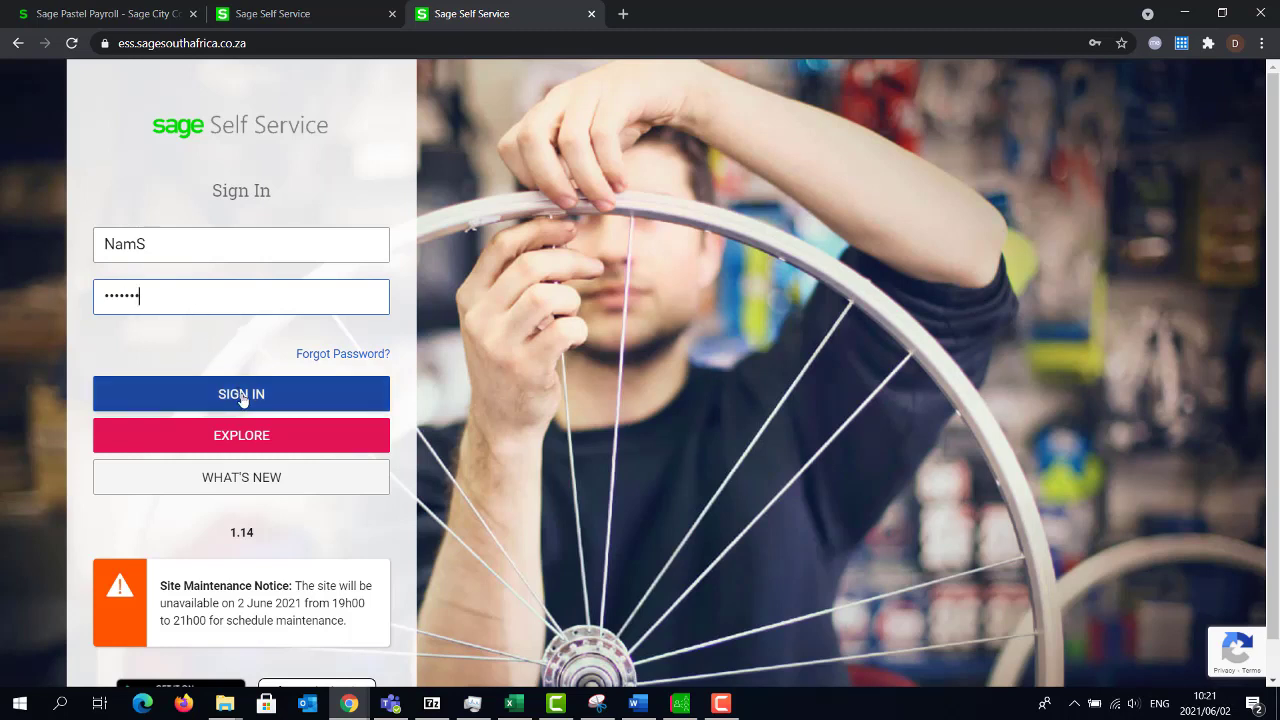
click(223, 394)
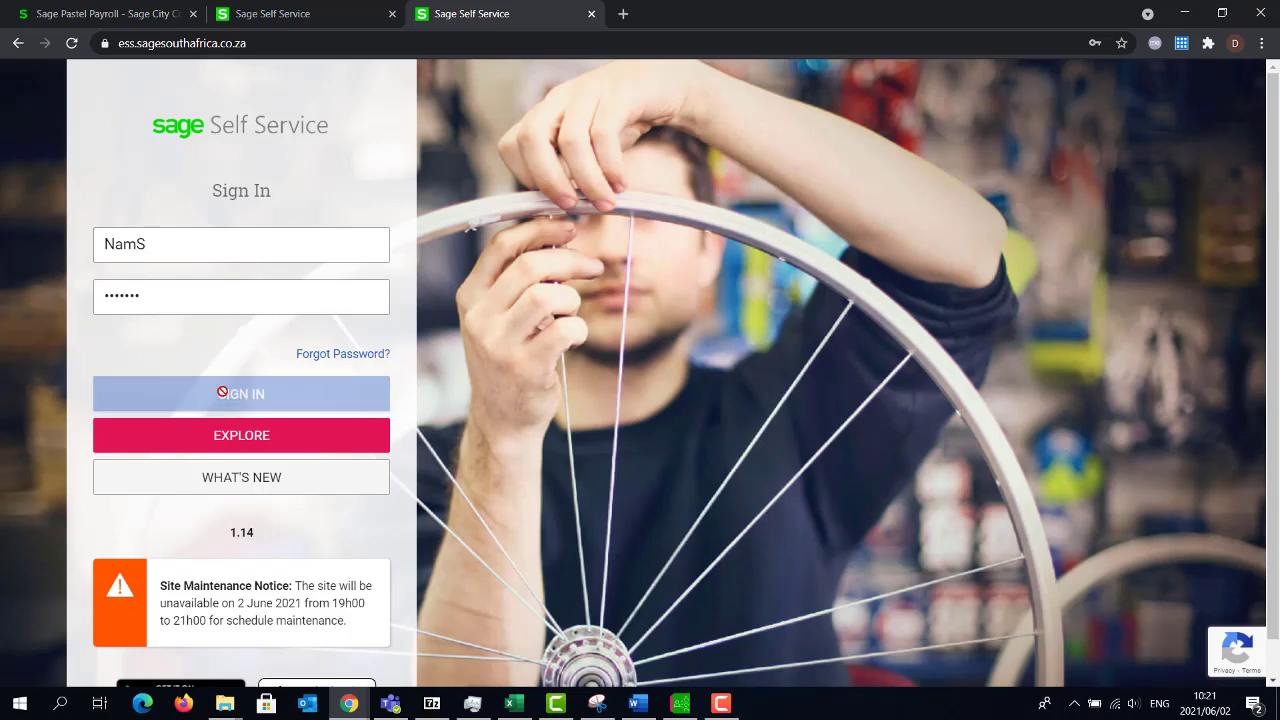